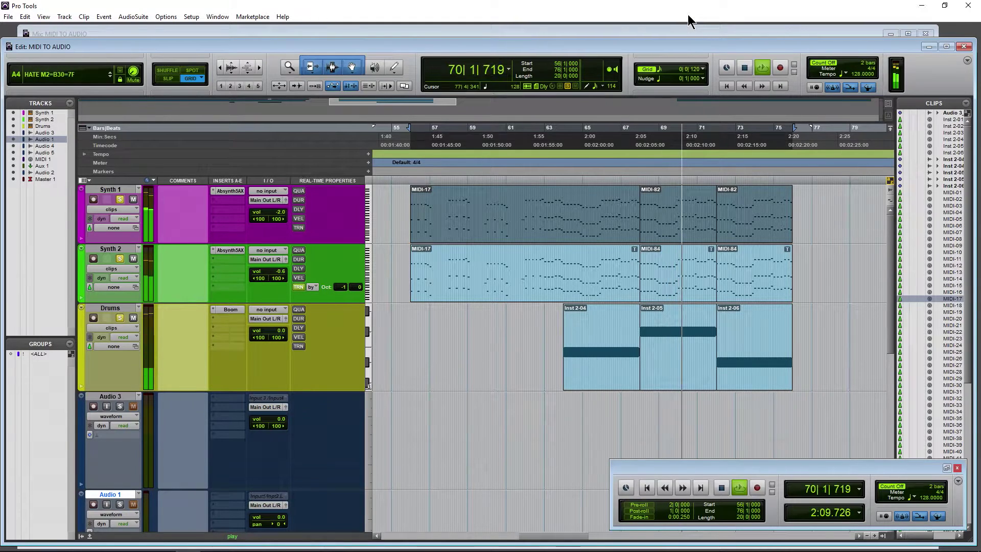
# Stop the MIDI TO AUDIO session's playback, leaving the playhead at bar 56
pyautogui.press('space')
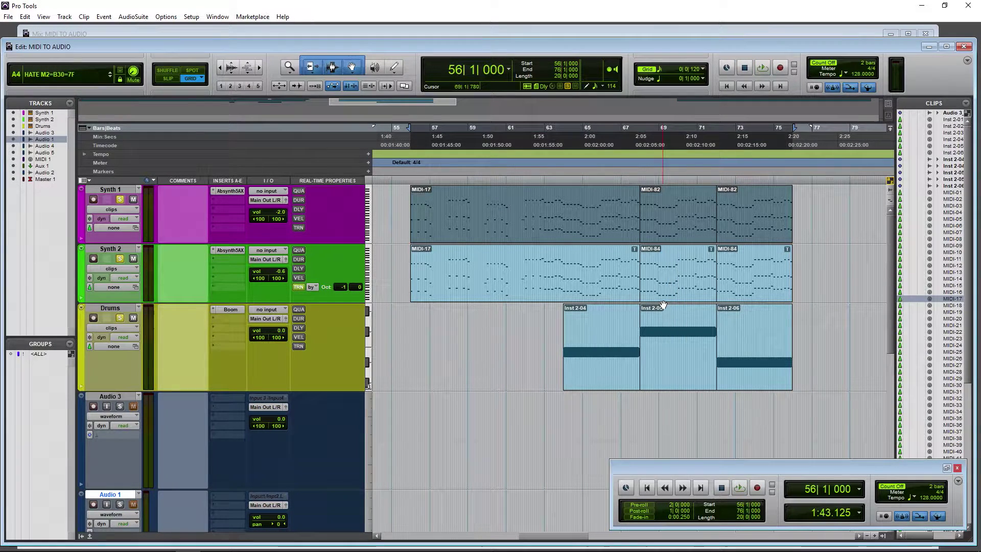
pyautogui.rightClick(582, 233)
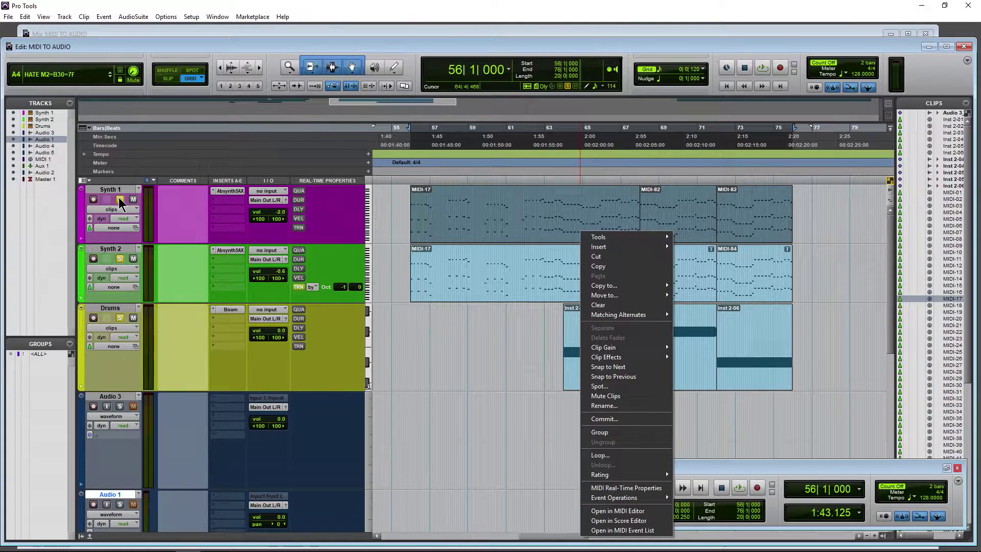
pyautogui.click(424, 7)
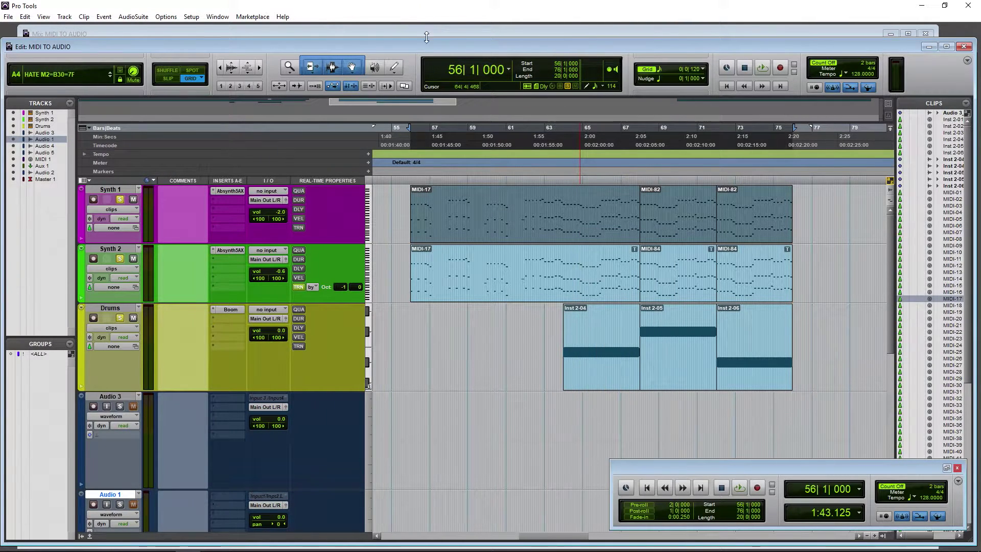
pyautogui.click(8, 16)
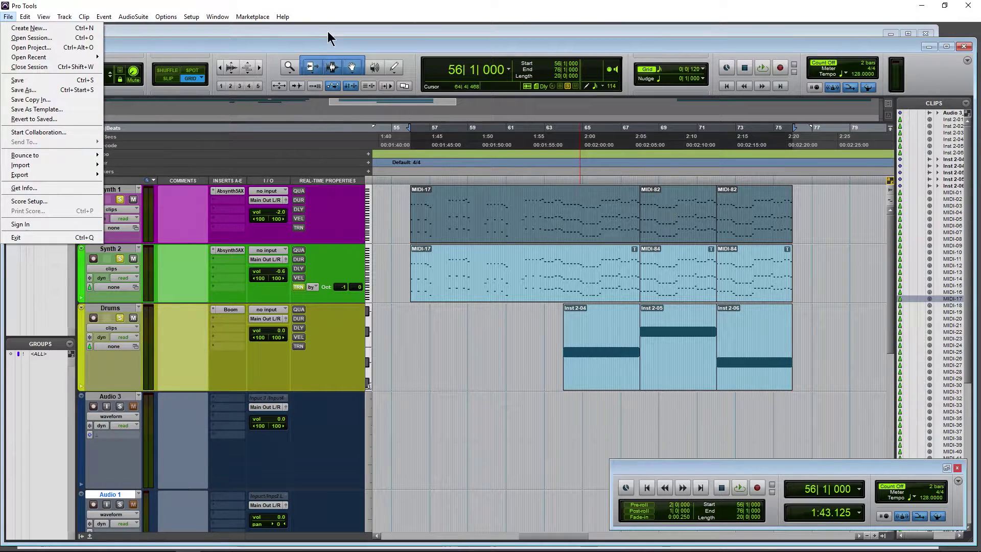
pyautogui.press('Escape')
pyautogui.click(265, 200)
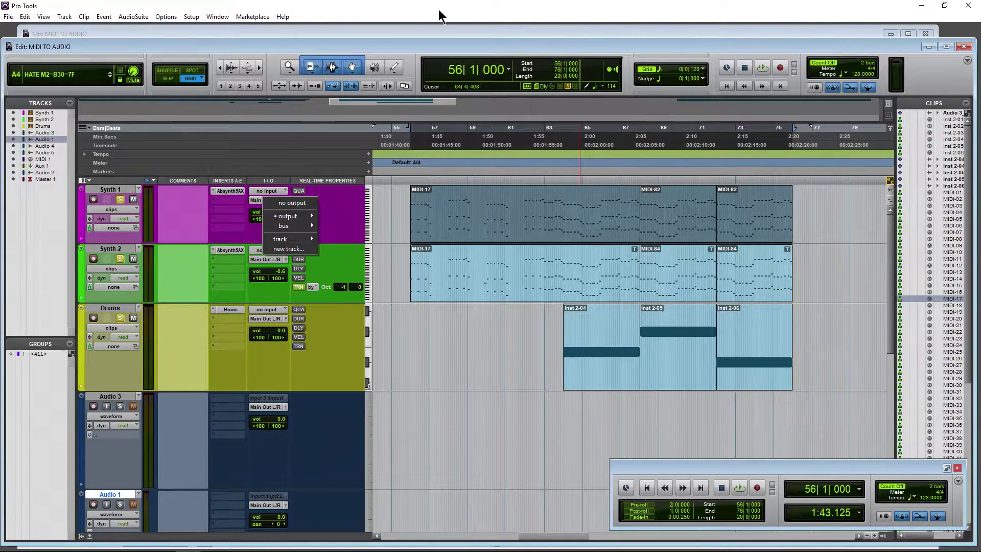
pyautogui.press('Escape')
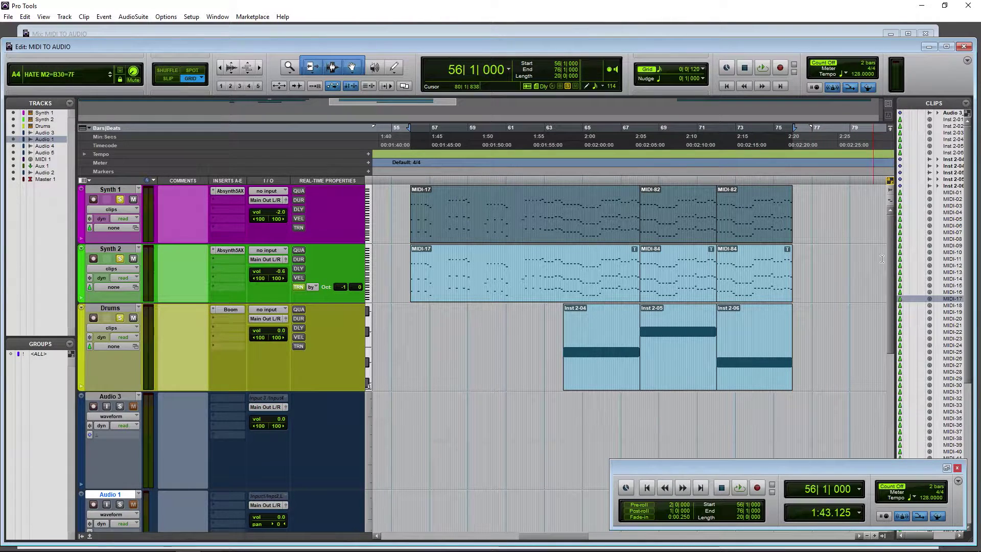
# Turn off solo on the Synth 2 and Synth 1 tracks
pyautogui.scroll(-3, 890, 271)
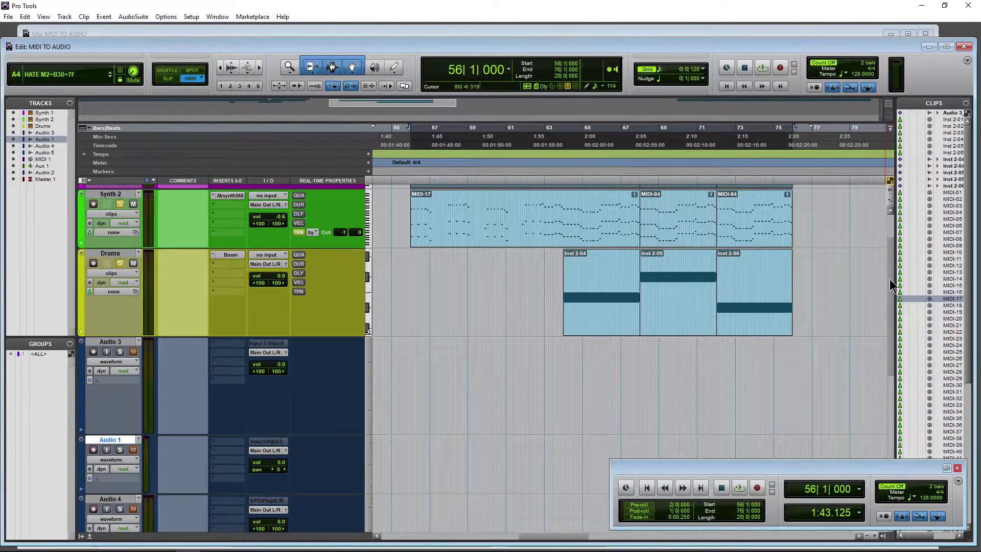
pyautogui.scroll(3, 887, 258)
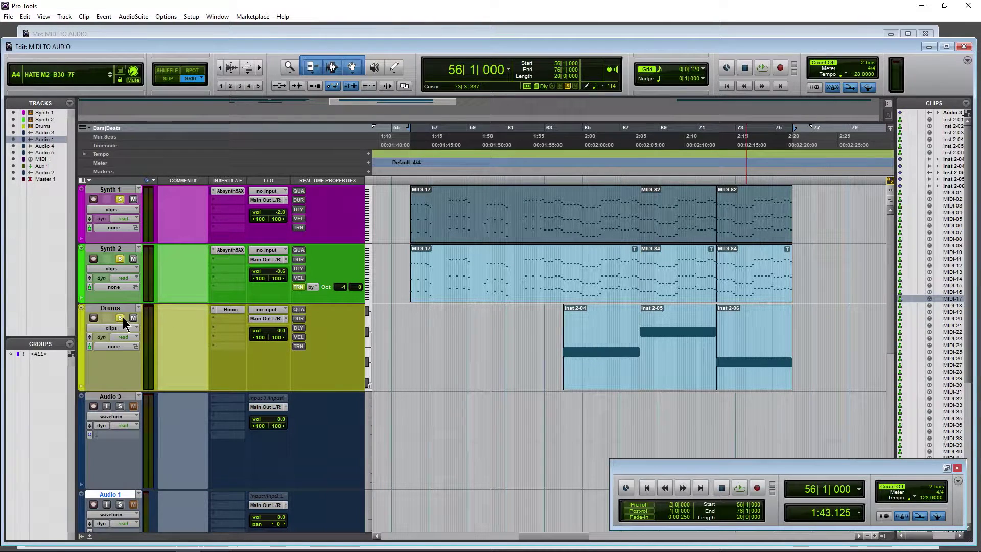
pyautogui.click(119, 259)
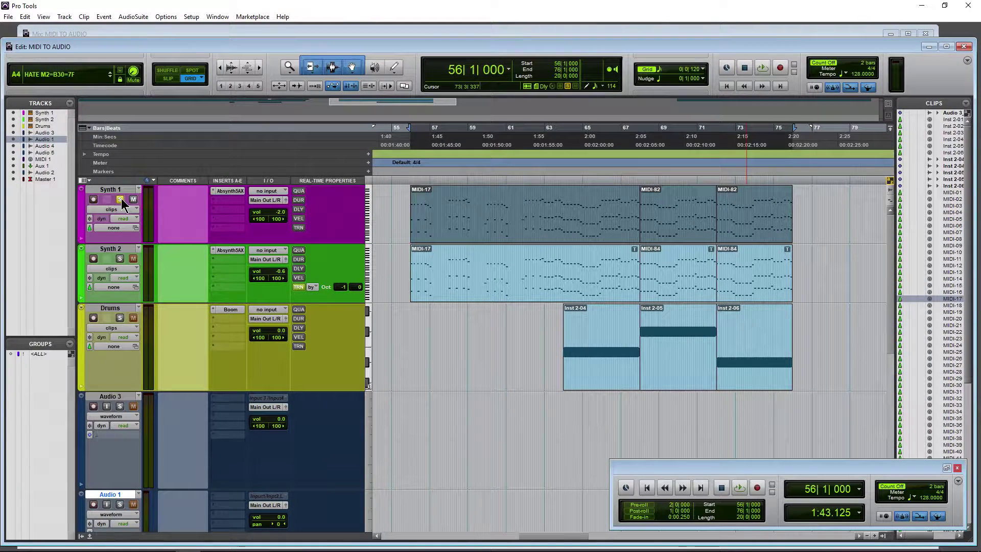
pyautogui.click(121, 199)
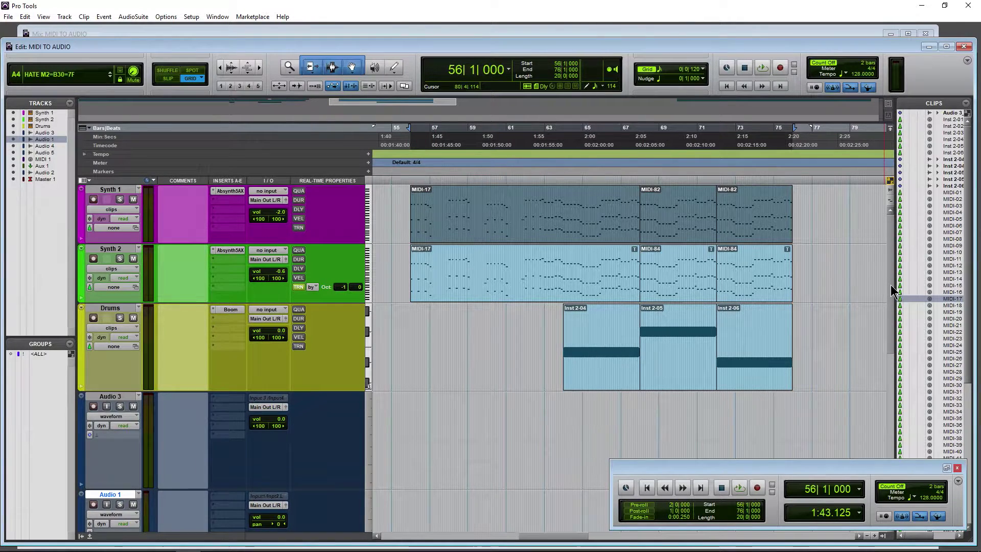
# Select the Drums clip Inst 2-05 and start dragging it toward Audio 3
pyautogui.scroll(-3, 215, 438)
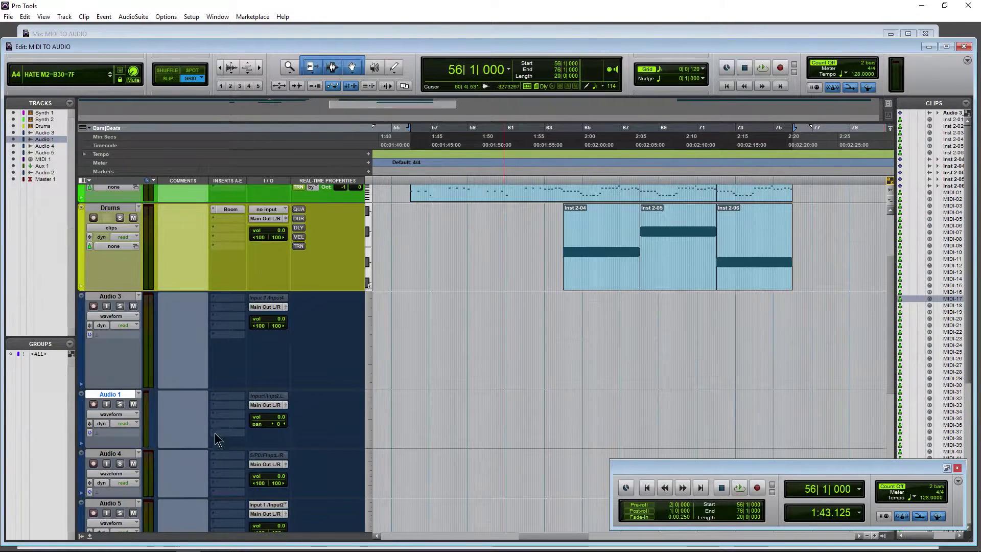
pyautogui.click(672, 271)
pyautogui.moveTo(675, 269); pyautogui.dragTo(636, 271)
# Solo Drums, audition it from bar 68, then drop Inst 2-05 onto Audio 3 as audio
pyautogui.moveTo(448, 536); pyautogui.dragTo(531, 541)
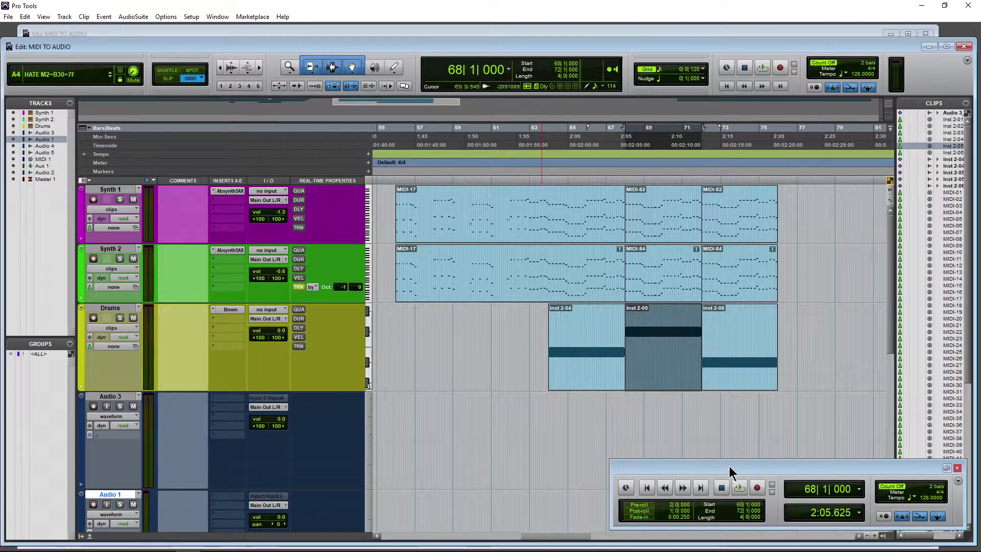
pyautogui.moveTo(729, 466); pyautogui.dragTo(751, 463)
pyautogui.click(120, 318)
pyautogui.press('space')
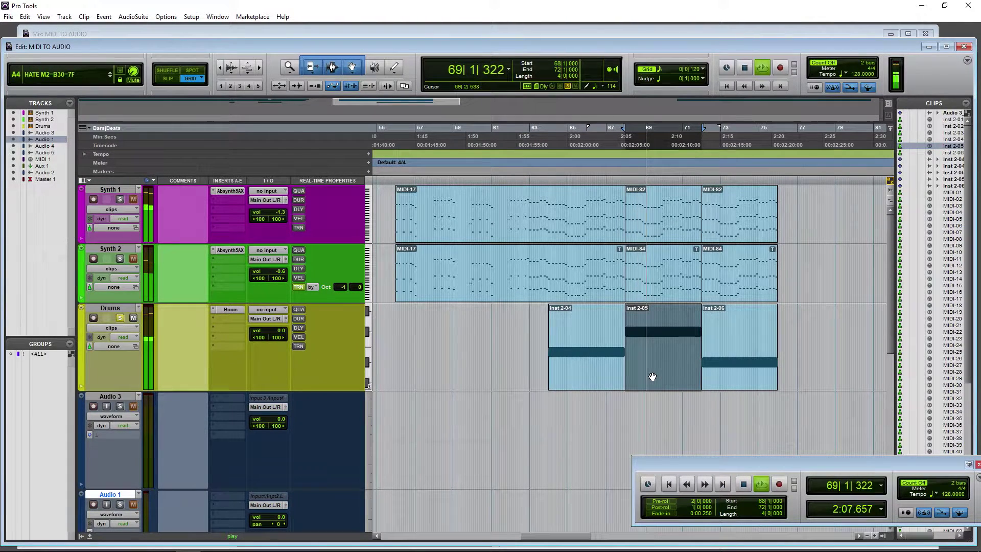
pyautogui.press('space')
pyautogui.moveTo(763, 465); pyautogui.dragTo(677, 46)
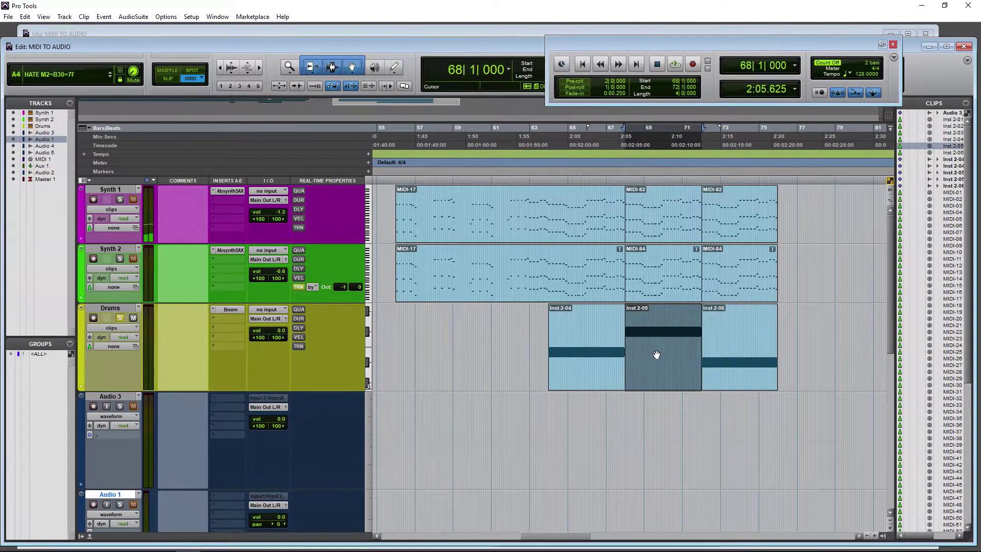
pyautogui.moveTo(657, 354); pyautogui.dragTo(737, 446)
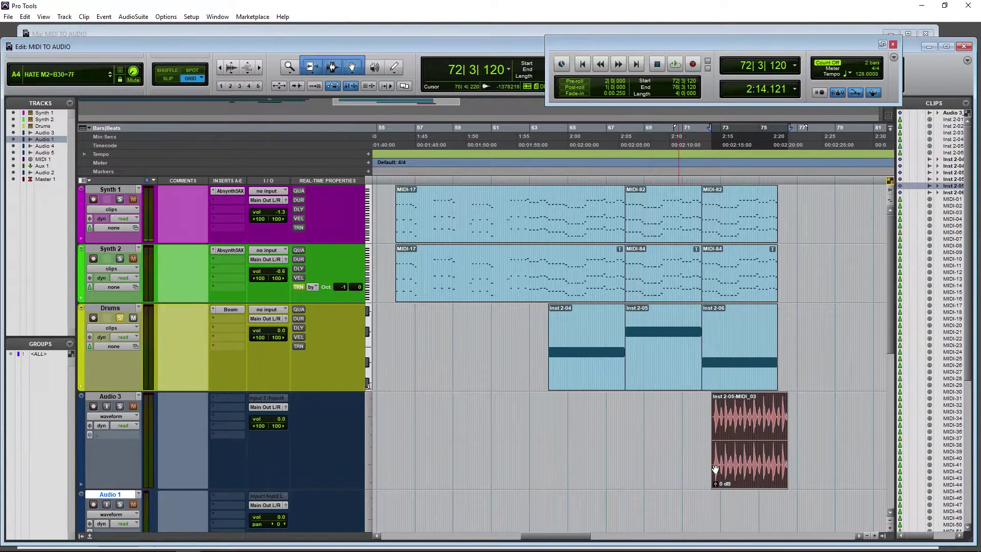
# Solo Audio 3, move its bounced clip later to about bar 77, and audition it
pyautogui.click(650, 358)
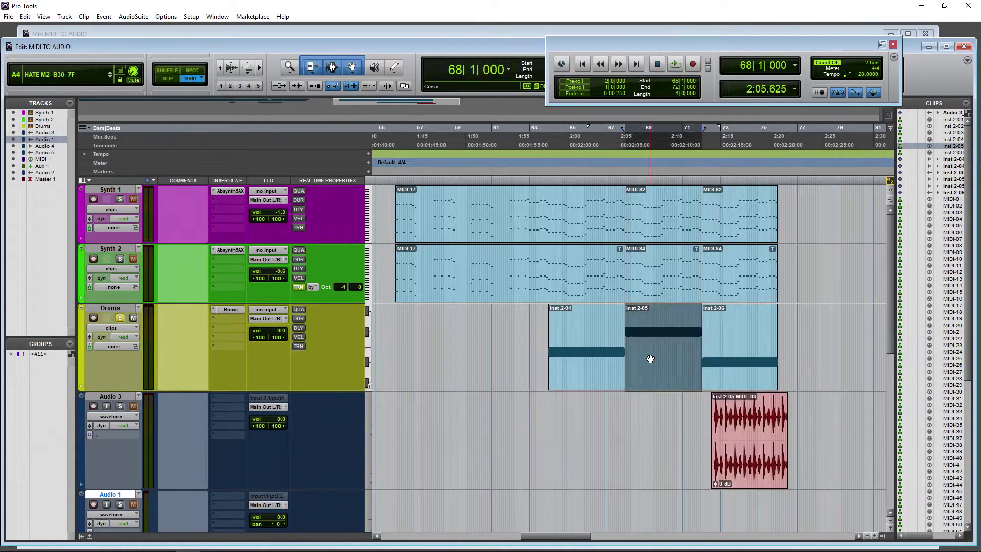
pyautogui.click(742, 465)
pyautogui.click(120, 407)
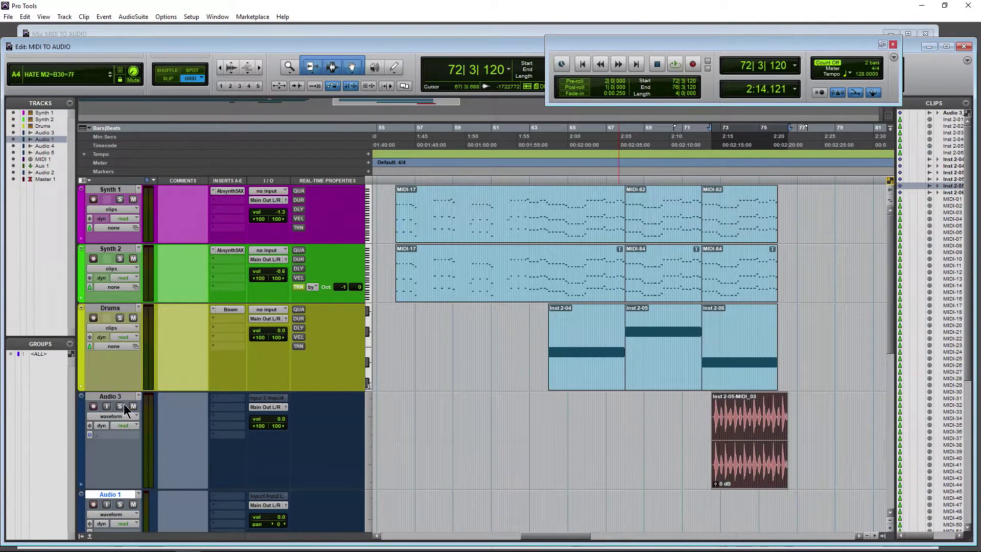
pyautogui.moveTo(736, 449); pyautogui.dragTo(816, 450)
pyautogui.press('space')
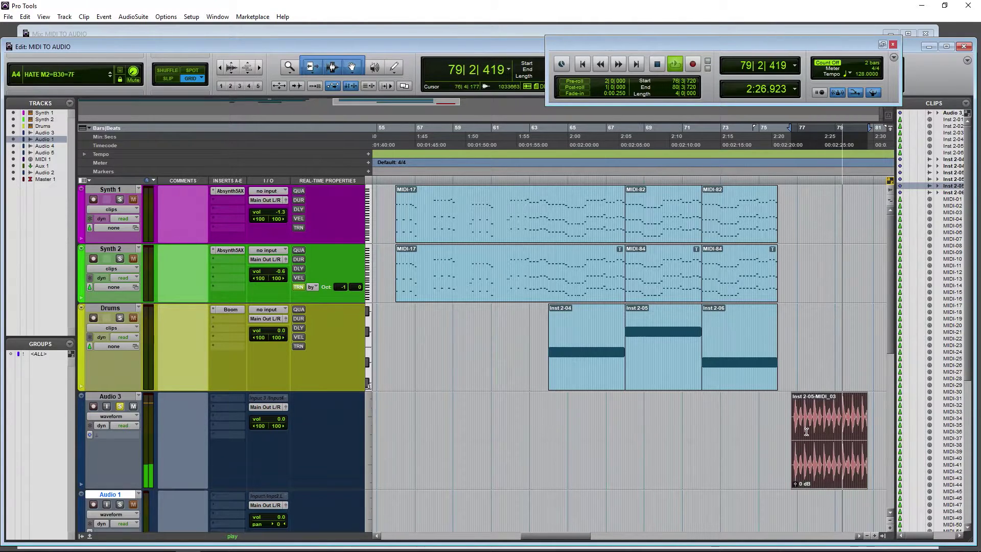
pyautogui.press('space')
# Zoom in and delete the clip section from 80|1|840 to 80|3|120
pyautogui.hscroll(8, 741, 428)
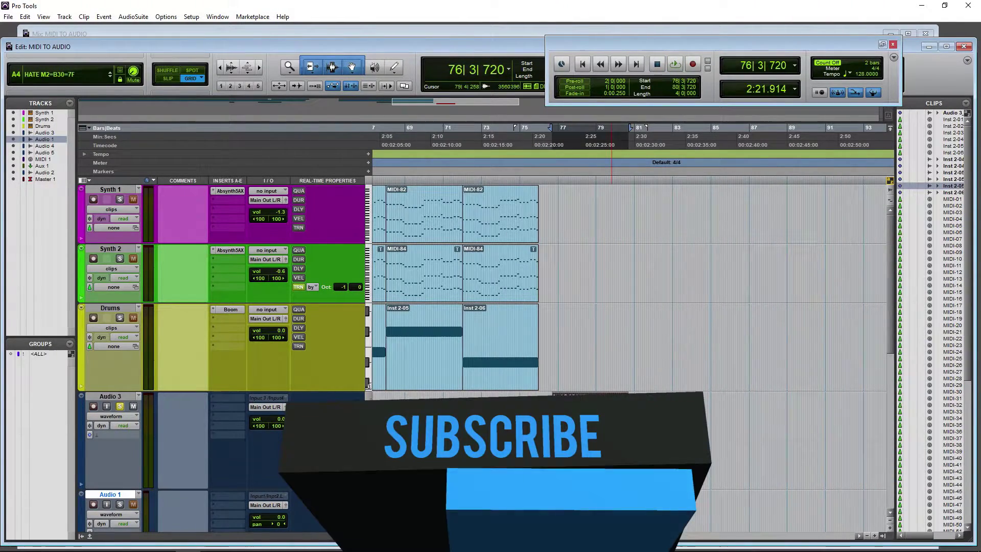
pyautogui.hscroll(1, 612, 410)
pyautogui.click(592, 397)
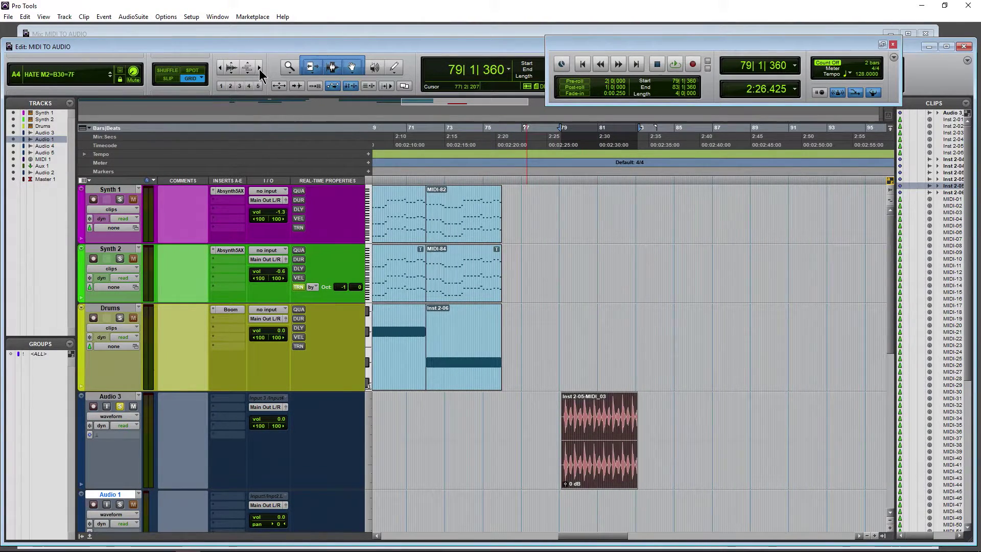
pyautogui.click(259, 68)
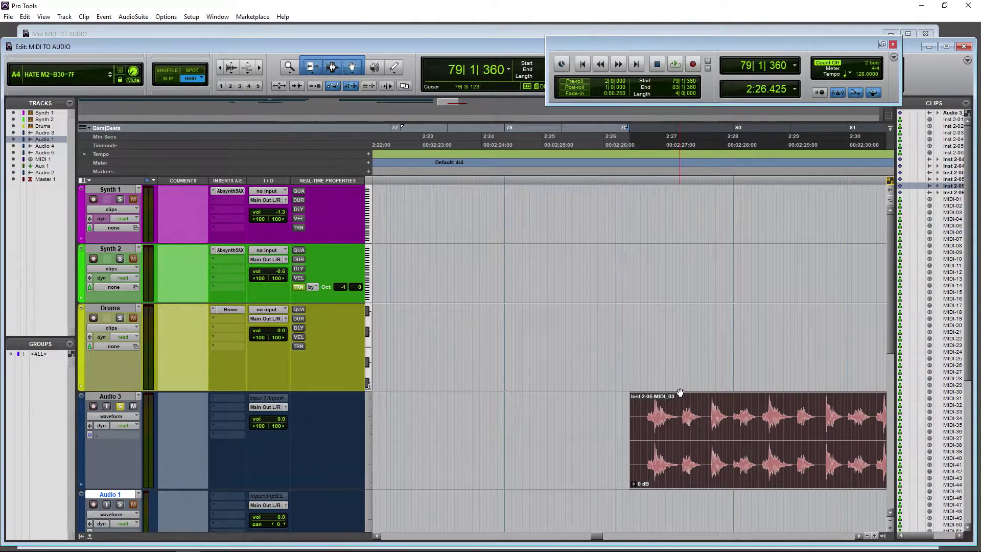
pyautogui.hscroll(5, 680, 392)
pyautogui.click(604, 415)
pyautogui.click(593, 415)
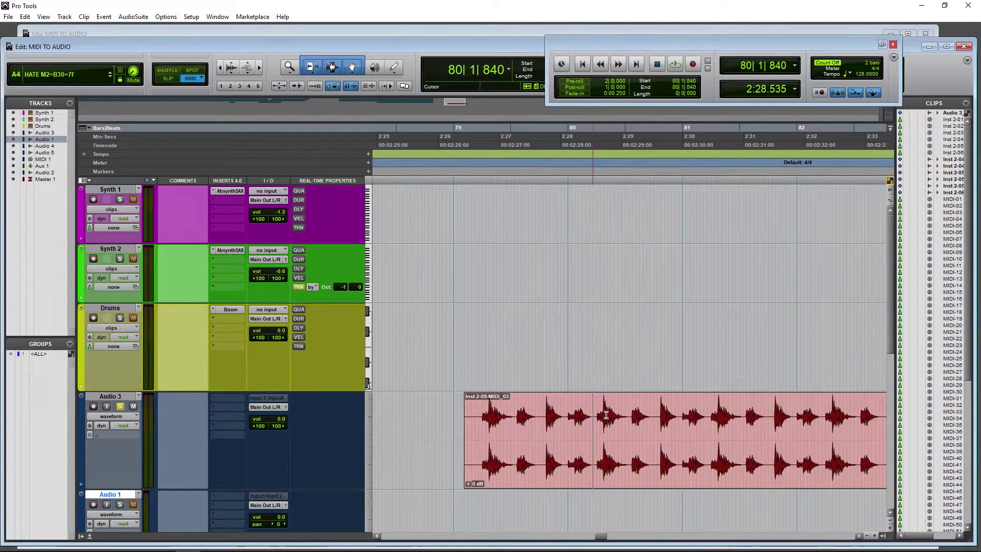
pyautogui.moveTo(607, 415); pyautogui.dragTo(628, 415)
pyautogui.press('Delete')
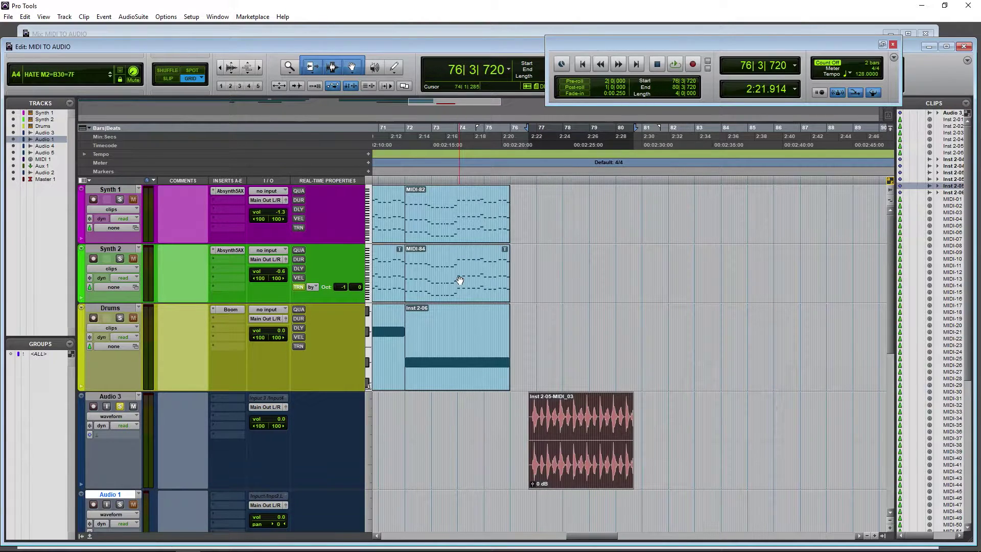
# Unsolo Audio 3 and audition Synth 2's MIDI-84, toggling its transposition off and back on
pyautogui.click(460, 280)
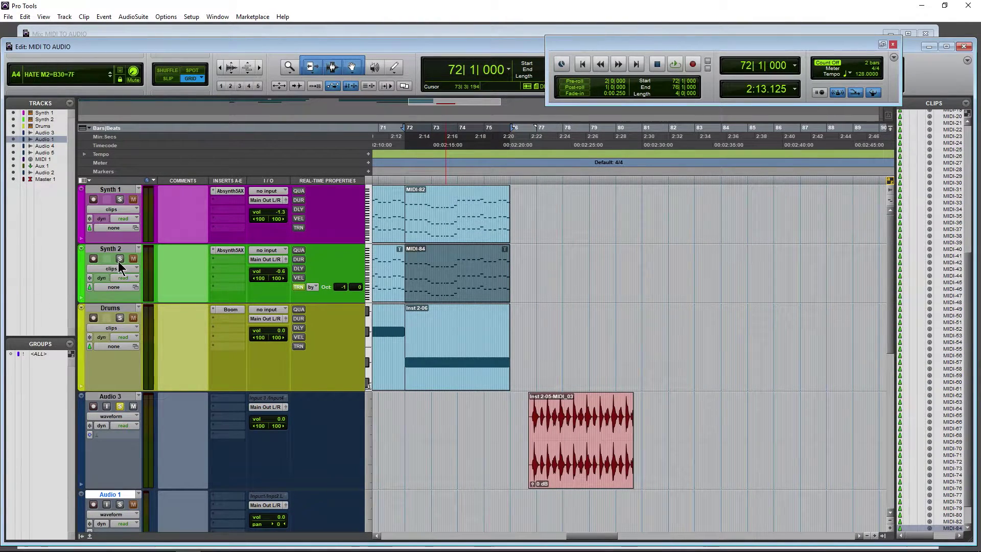
pyautogui.click(120, 405)
pyautogui.press('space')
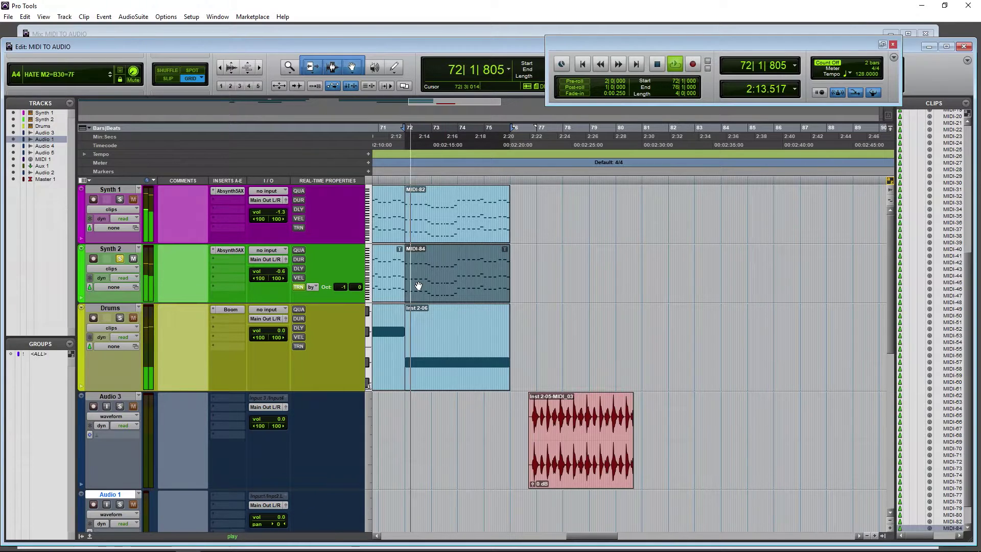
pyautogui.click(298, 287)
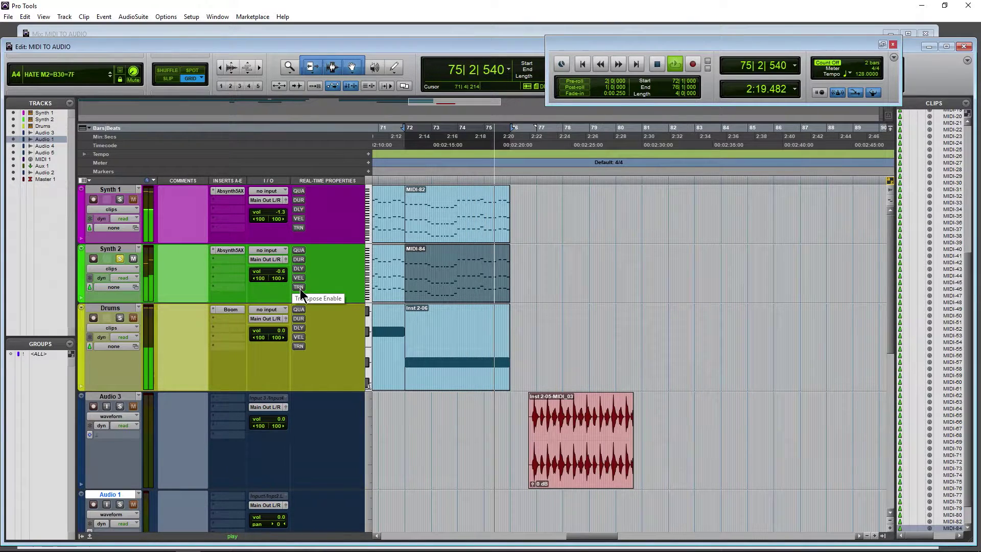
pyautogui.click(299, 288)
pyautogui.press('space')
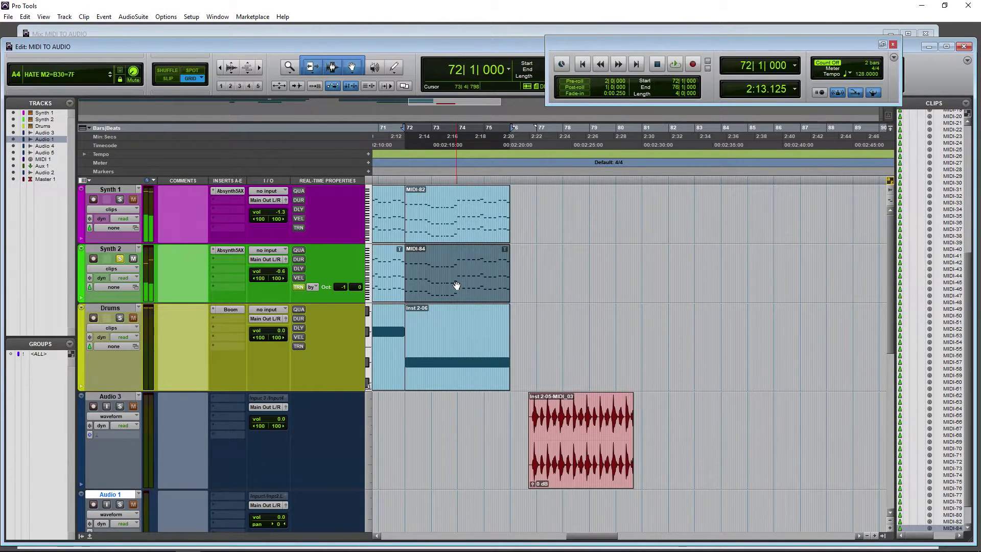
# Drag MIDI-84 onto Audio 3 to create MIDI-84-MIDI_02, then play it back
pyautogui.moveTo(457, 285); pyautogui.dragTo(689, 432)
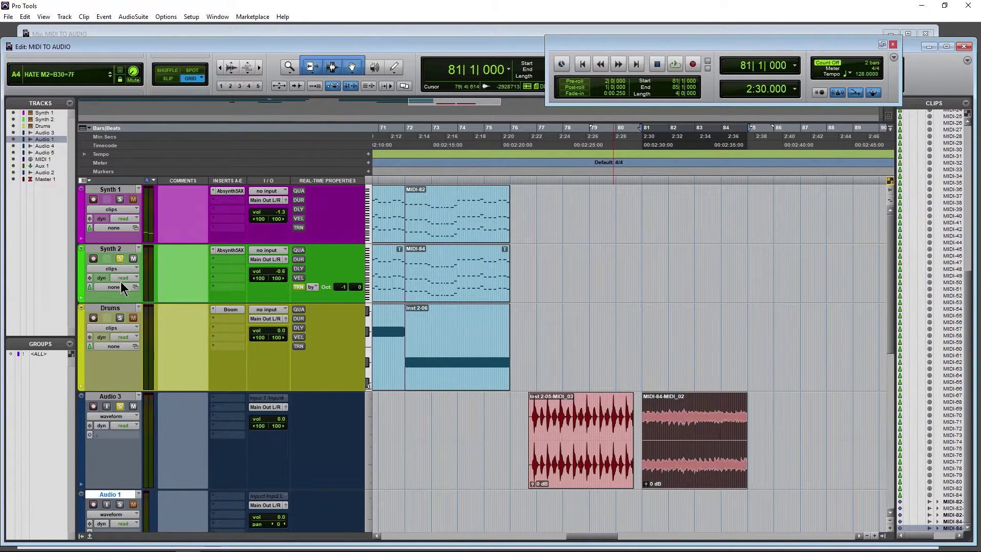
pyautogui.press('space')
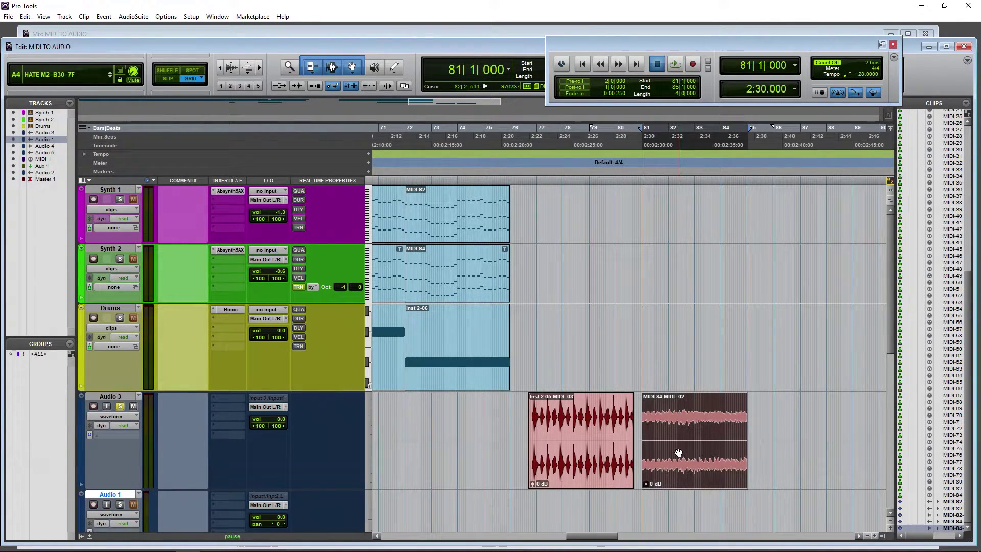
pyautogui.press('space')
pyautogui.press('space')
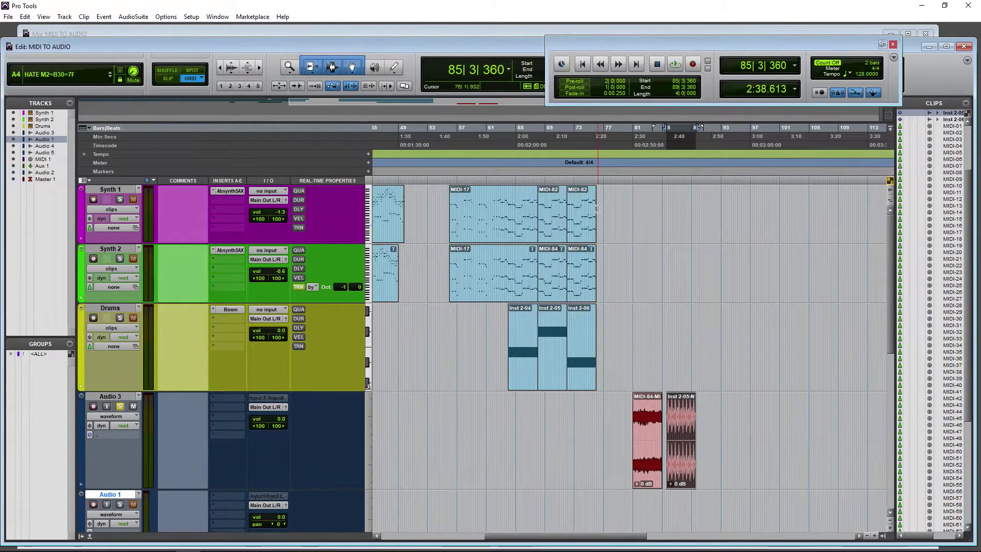
# Select MIDI-17 plus both MIDI-82 clips on Synth 1 and drop them onto Audio 4
pyautogui.moveTo(597, 209); pyautogui.dragTo(447, 271)
pyautogui.click(485, 225)
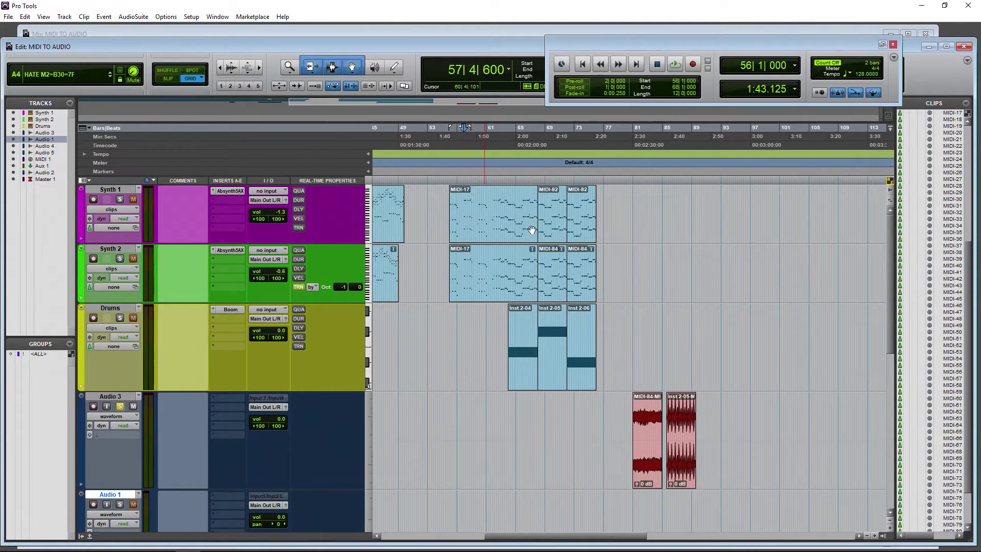
pyautogui.click(532, 230)
pyautogui.keyDown('shift'); pyautogui.click(585, 225); pyautogui.keyUp('shift')
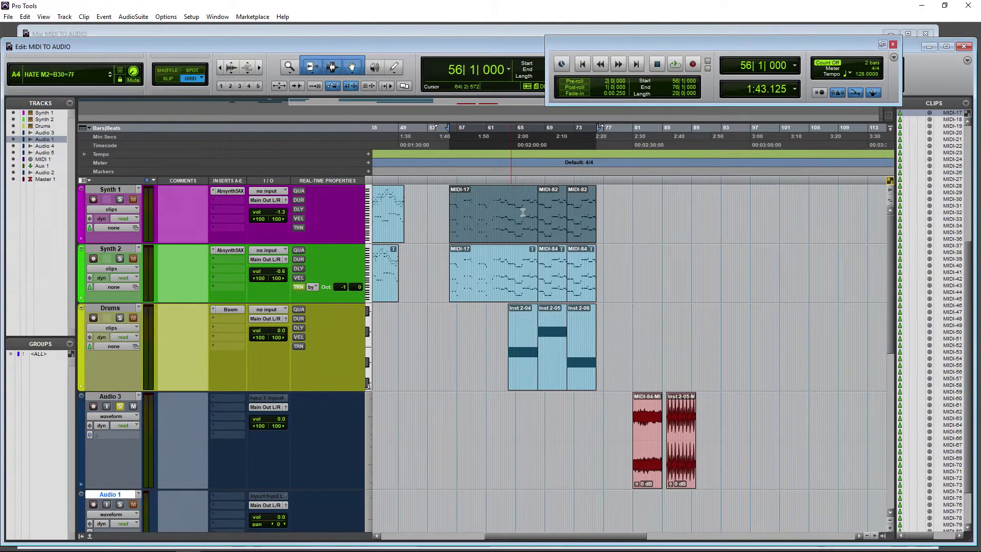
pyautogui.scroll(-2, 475, 412)
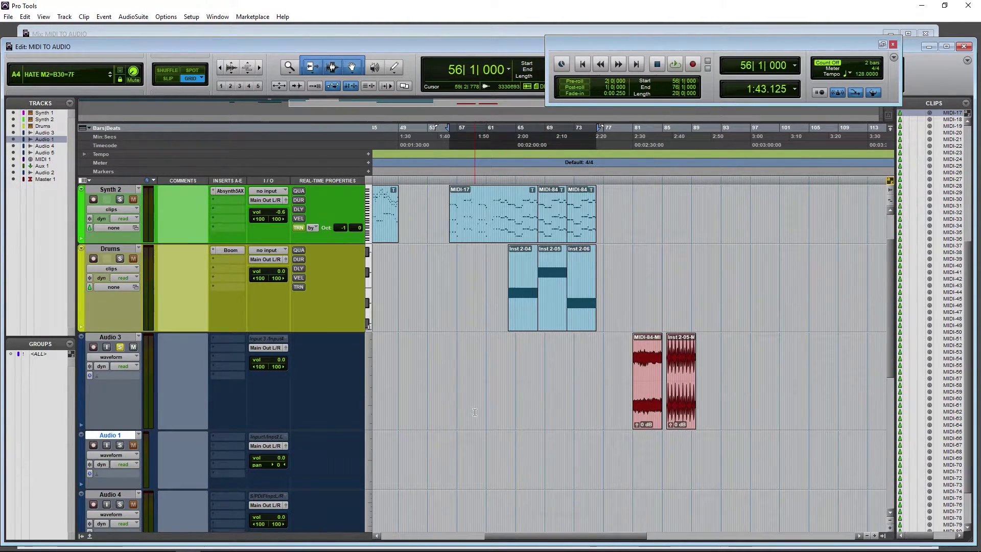
pyautogui.scroll(2, 475, 413)
pyautogui.moveTo(484, 351); pyautogui.dragTo(566, 426)
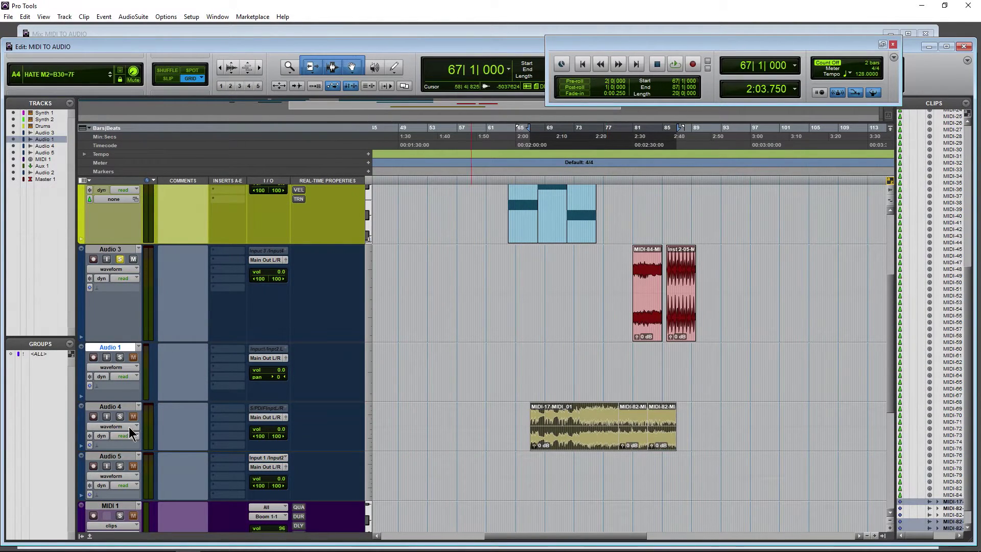
# Enlarge Audio 4 and move its two MIDI-82 audio clips later in time
pyautogui.moveTo(123, 448); pyautogui.dragTo(122, 494)
pyautogui.scroll(-3, 659, 373)
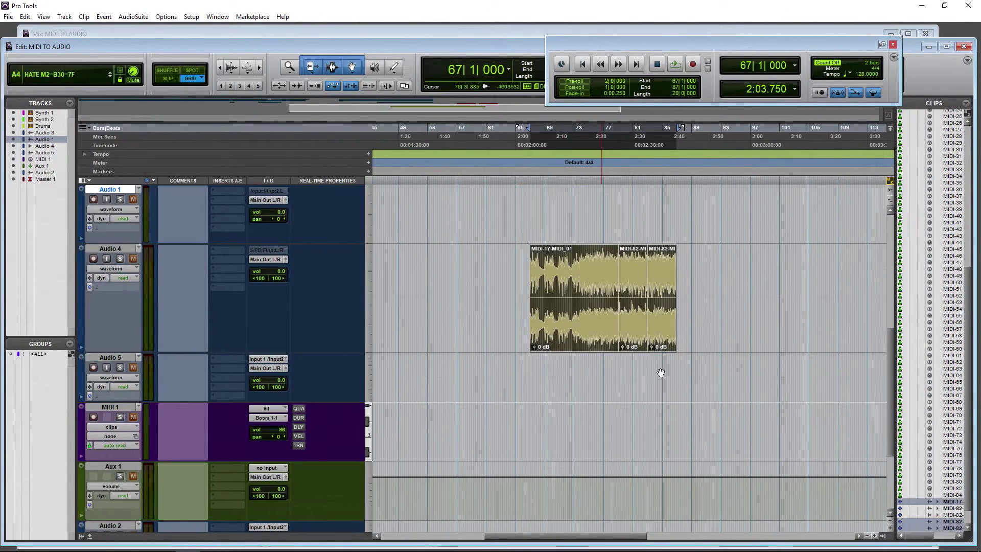
pyautogui.click(666, 344)
pyautogui.moveTo(659, 326); pyautogui.dragTo(687, 325)
# Move MIDI-17-MIDI_01 later to about bar 70 and play the rearranged clips
pyautogui.scroll(3, 522, 334)
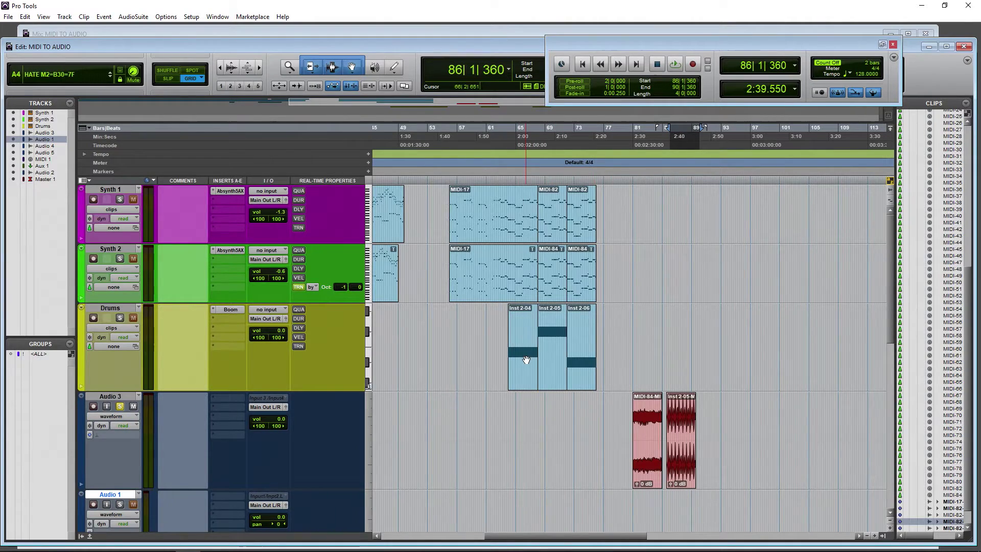
pyautogui.scroll(-3, 526, 361)
pyautogui.moveTo(588, 326); pyautogui.dragTo(615, 326)
pyautogui.scroll(3, 125, 299)
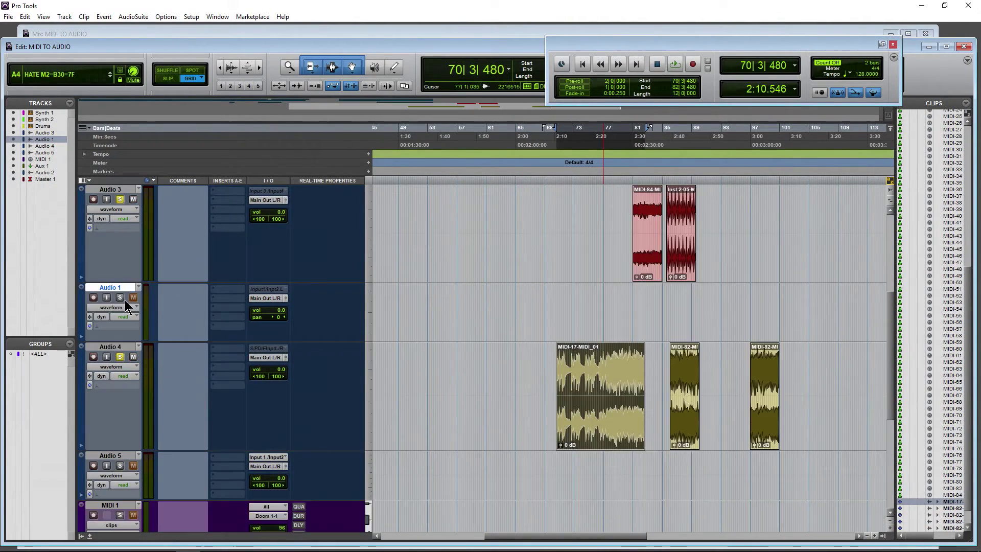
pyautogui.scroll(-5, 175, 382)
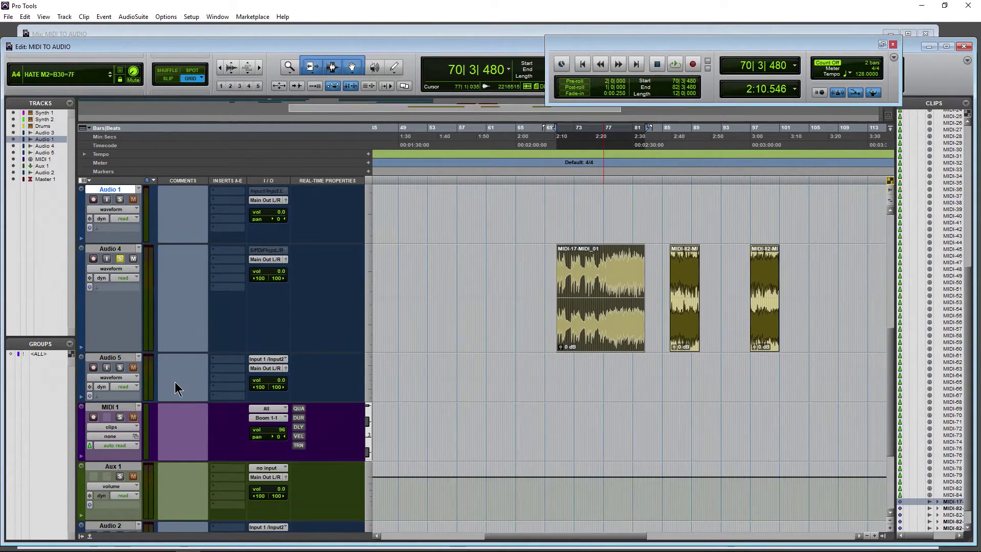
pyautogui.press('space')
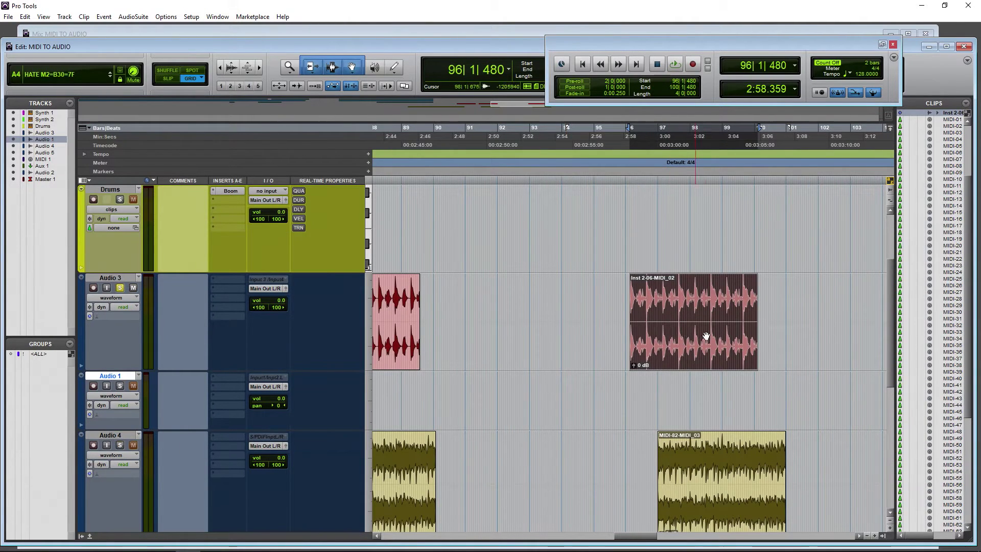
# Audition Inst 2-06-MIDI_02, then select its tail from 99|2 to 100|2
pyautogui.press('space')
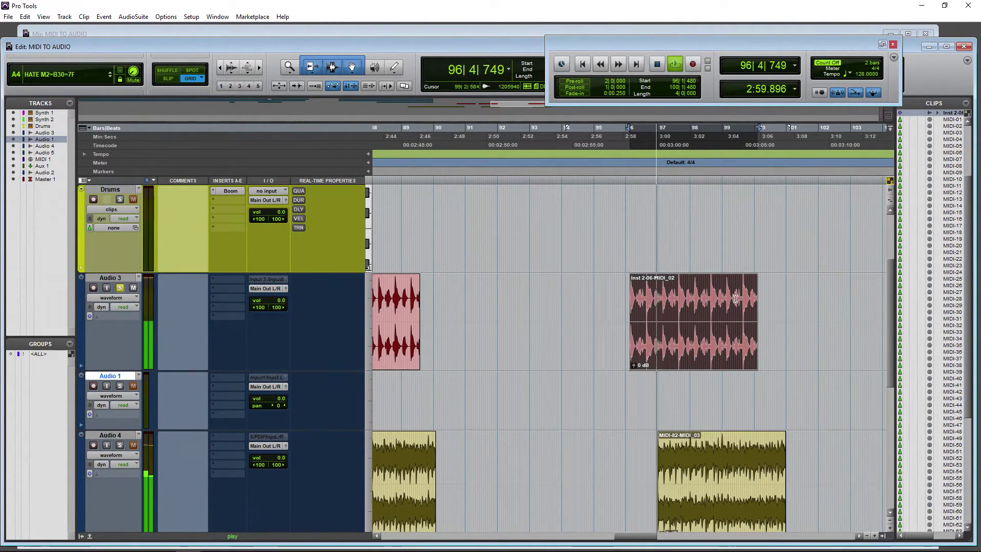
pyautogui.press('space')
pyautogui.moveTo(728, 297); pyautogui.dragTo(769, 299)
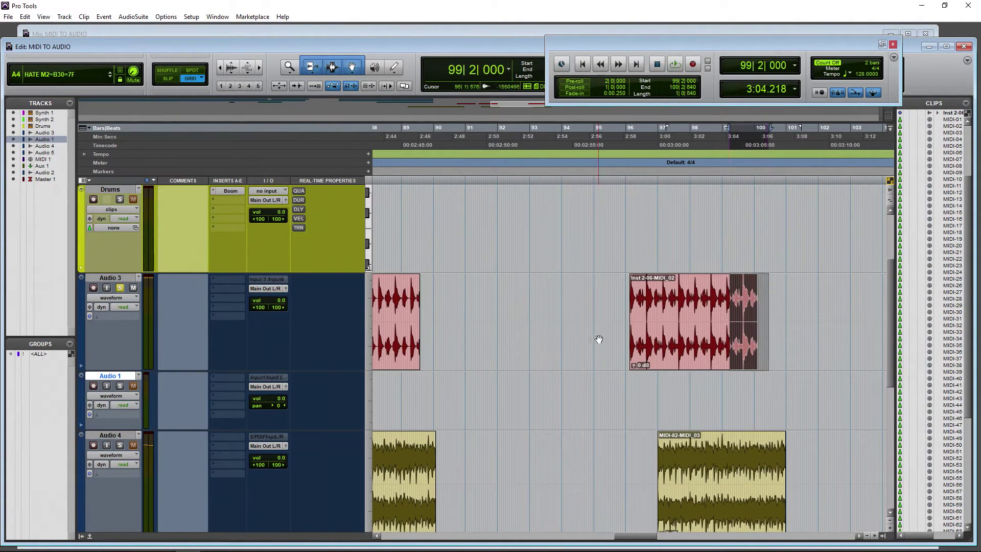
# Render a Vari-Fi Slow Down effect onto the selected drum tail
pyautogui.click(137, 17)
pyautogui.moveTo(177, 79)
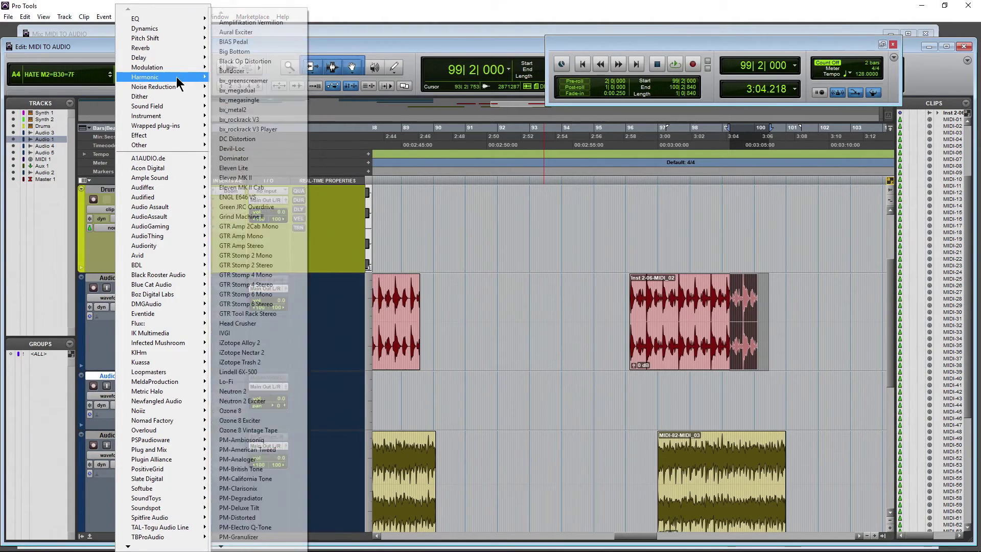
pyautogui.moveTo(197, 39)
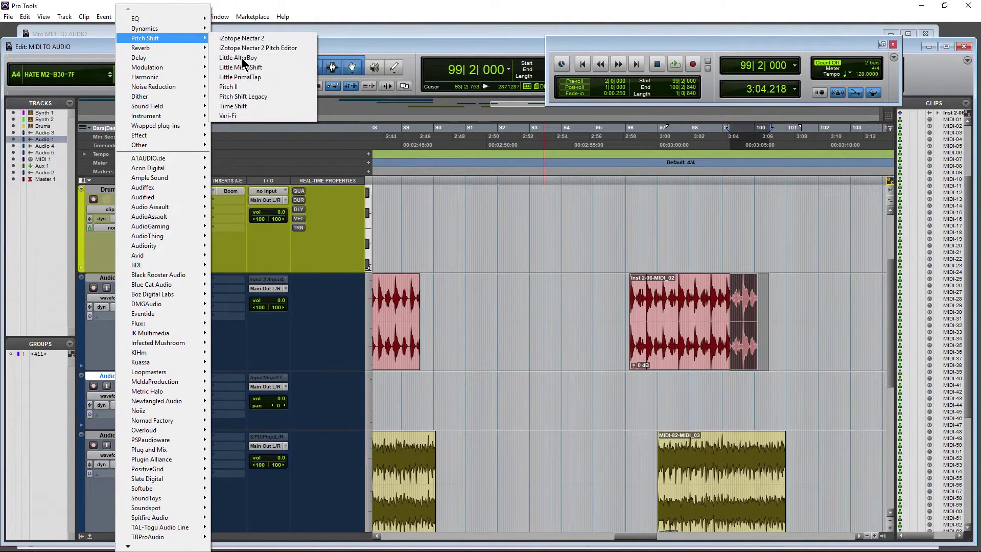
pyautogui.click(258, 116)
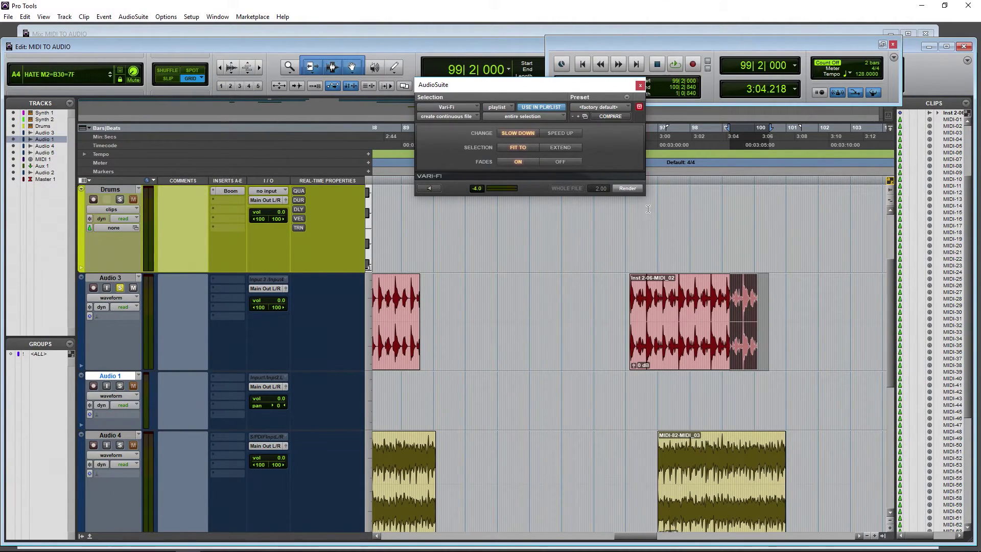
pyautogui.click(629, 188)
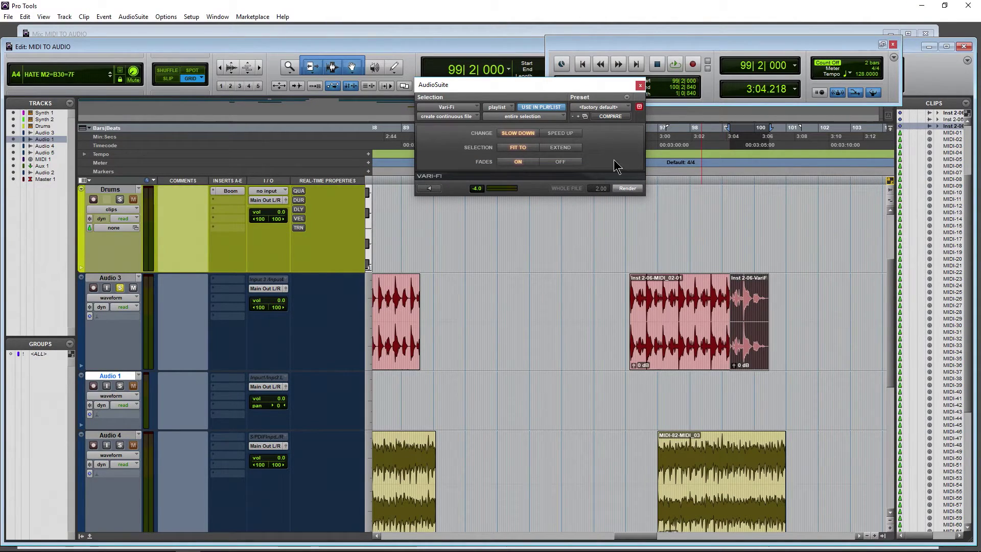
pyautogui.click(640, 86)
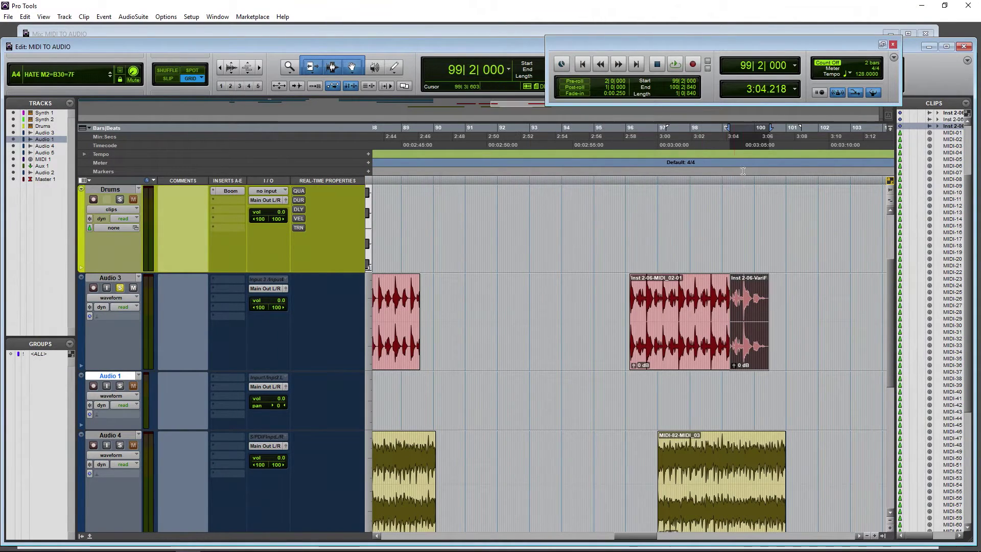
# Play the tape stop from just before it, then select Inst 2-06-MIDI_02-01
pyautogui.click(717, 145)
pyautogui.press('space')
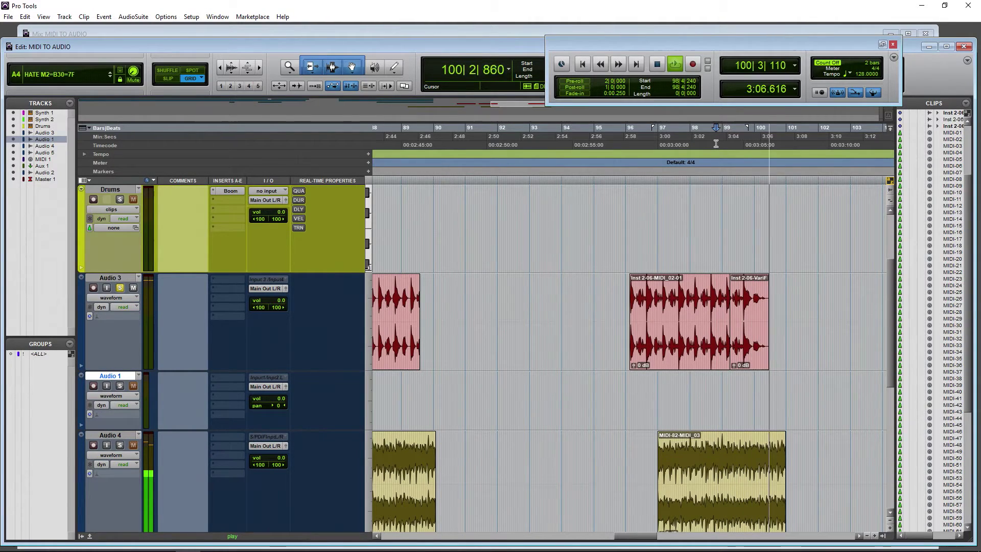
pyautogui.press('space')
pyautogui.click(723, 352)
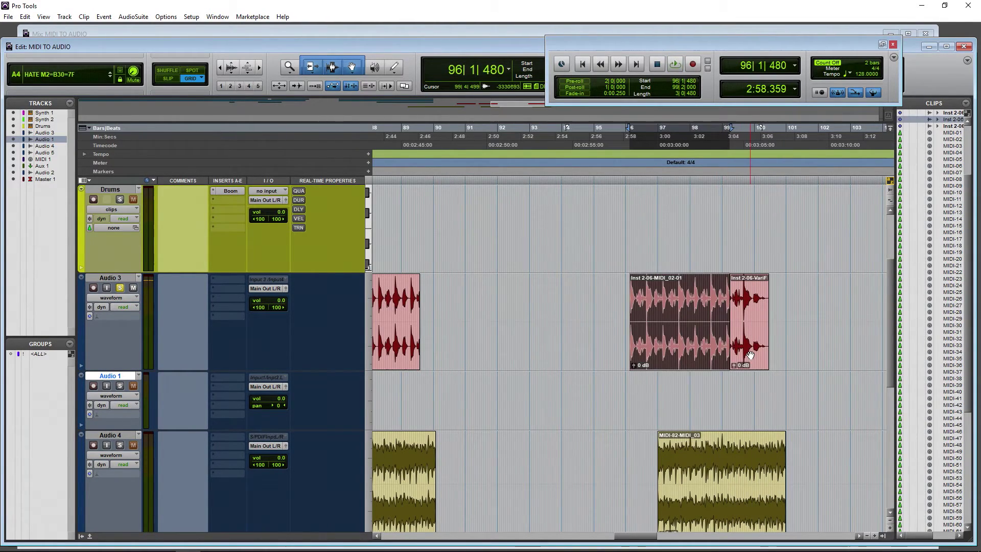
# Consolidate Inst 2-06-MIDI_02-01 and Inst 2-06-VariF into one clip, Audio 3_02
pyautogui.keyDown('shift'); pyautogui.click(742, 353); pyautogui.keyUp('shift')
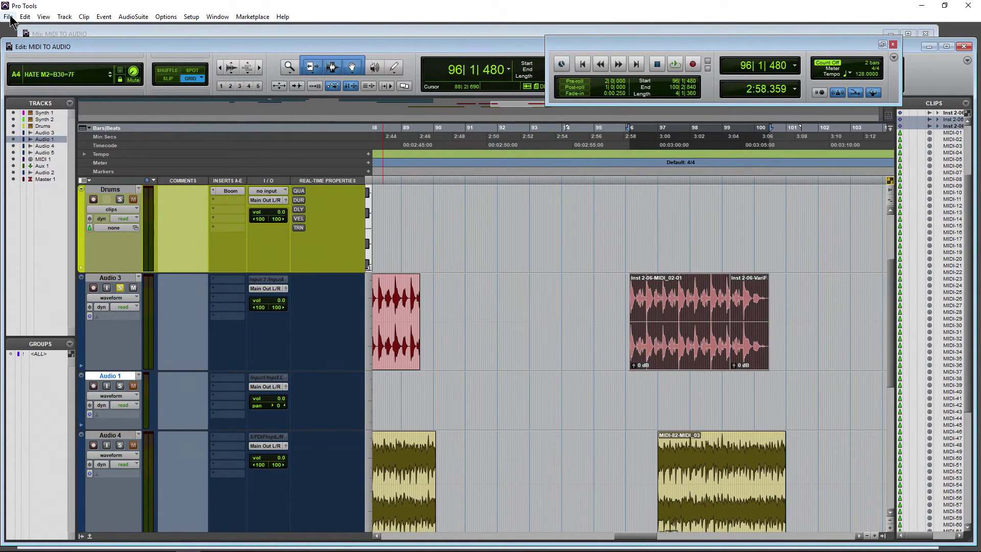
pyautogui.click(9, 18)
pyautogui.moveTo(24, 18)
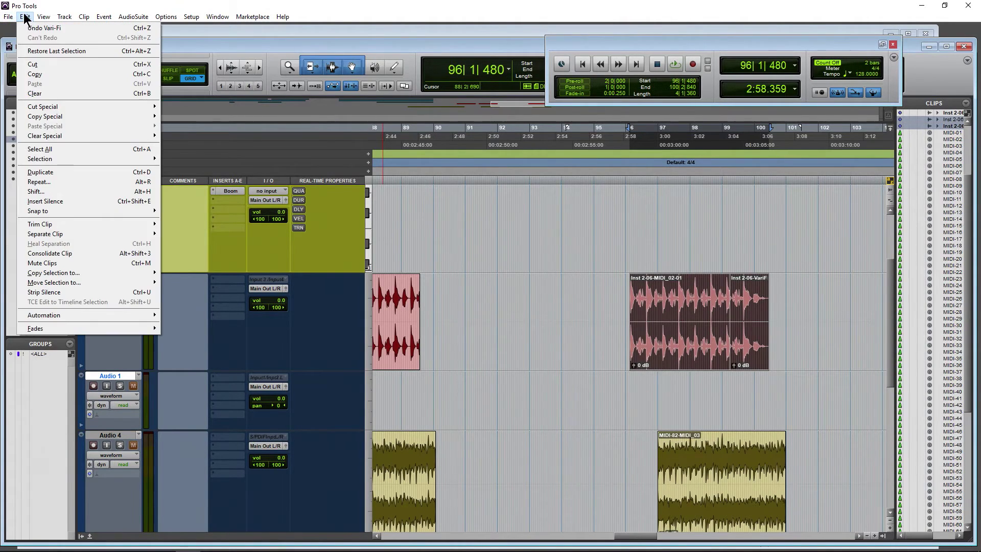
pyautogui.click(70, 255)
# Place Audio 3_02 at bar 72 on Audio 3 and delete Drums' Inst 2-06 clip
pyautogui.moveTo(643, 352); pyautogui.dragTo(597, 183)
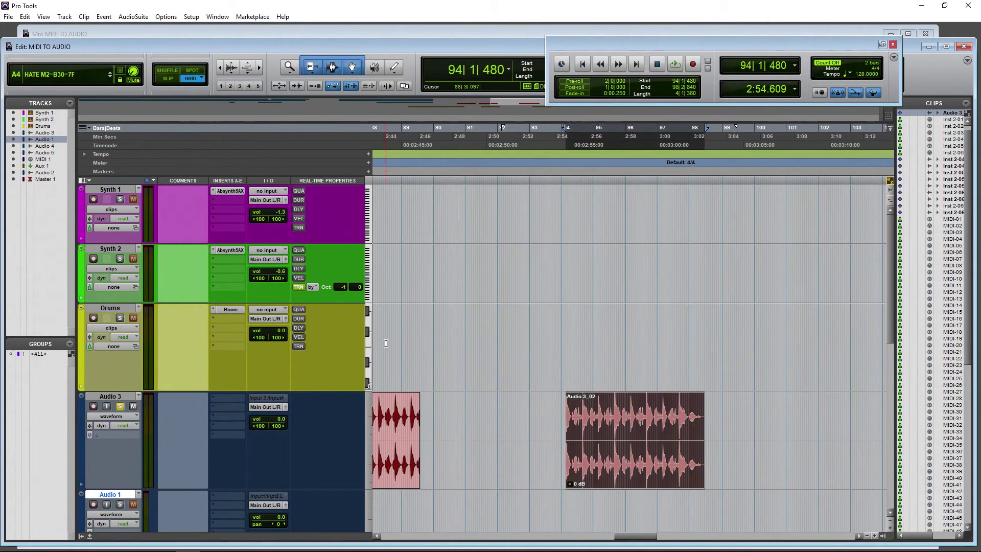
pyautogui.click(221, 70)
pyautogui.moveTo(530, 450); pyautogui.dragTo(507, 450)
pyautogui.moveTo(505, 369); pyautogui.dragTo(500, 373)
pyautogui.click(501, 375)
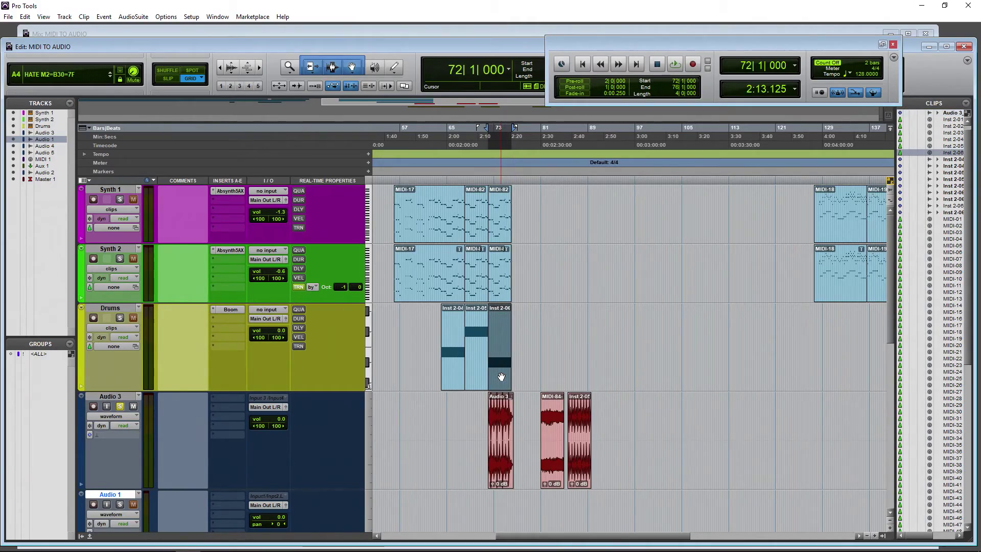
pyautogui.press('Delete')
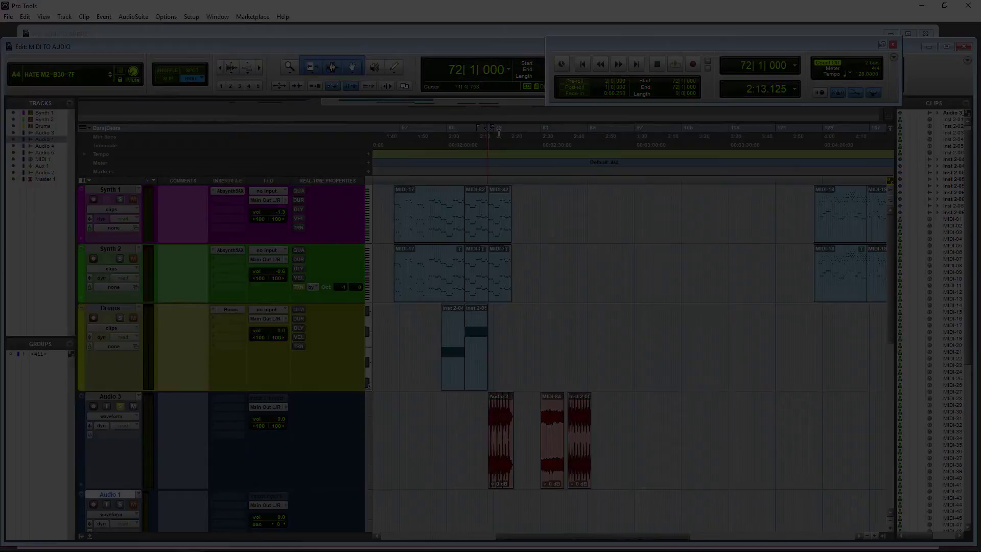